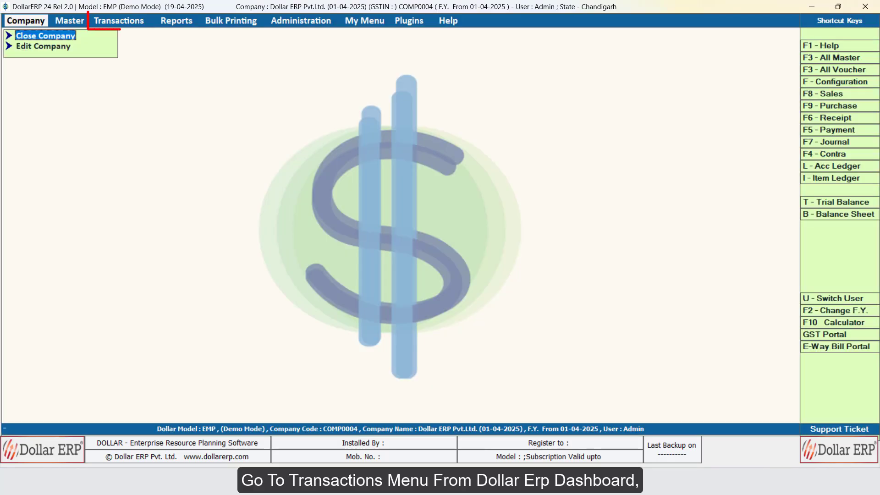
- Open a new Multi Payment Receipt Entry voucher from the miscellaneous data entry transactions
{"action": "key", "text": "Right"}
{"action": "key", "text": "Right"}
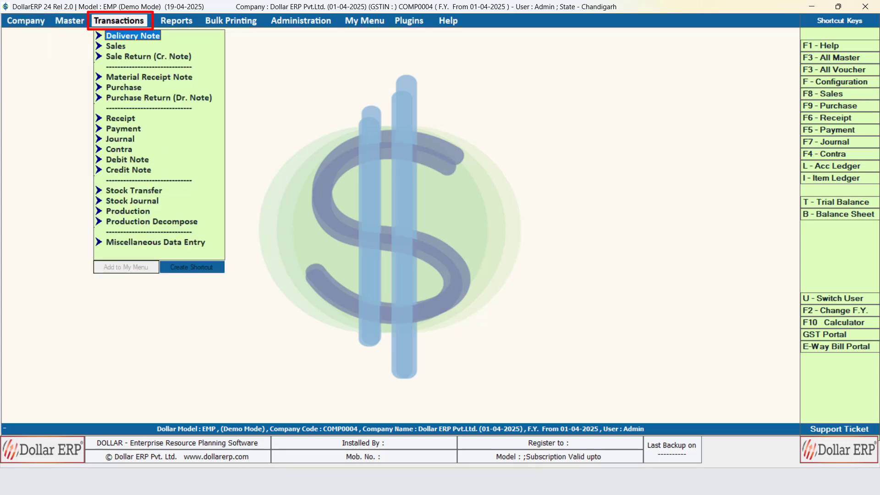
{"action": "key", "text": "Up"}
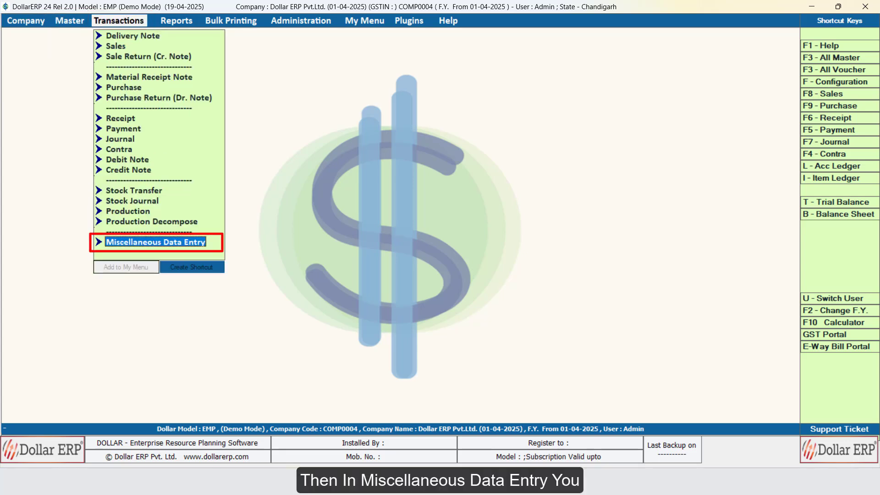
{"action": "key", "text": "Return"}
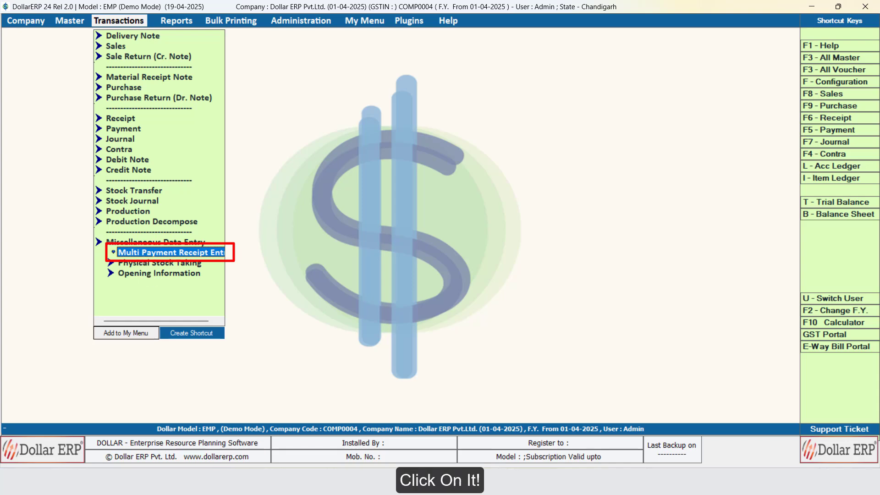
{"action": "key", "text": "Return"}
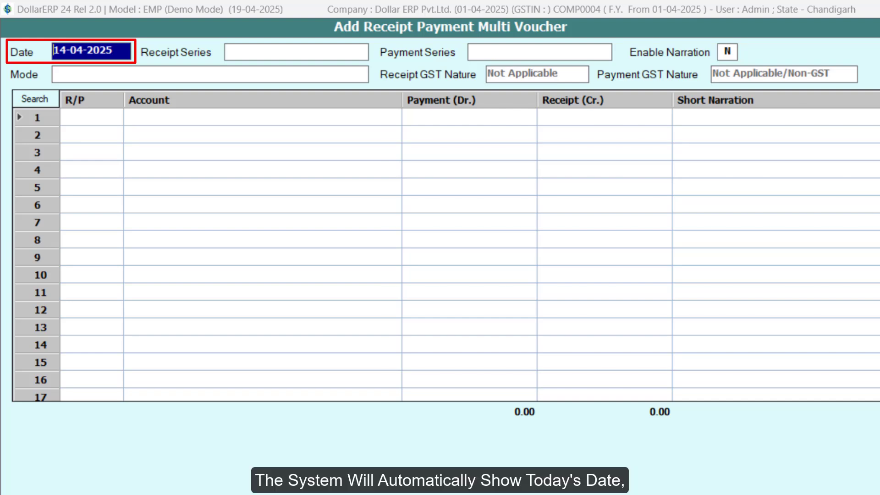
- Set the voucher date to 13-04-2025, choose *Main for both receipt and payment series, and accept N for Enable Narration
{"action": "type", "text": "13-04-2025"}
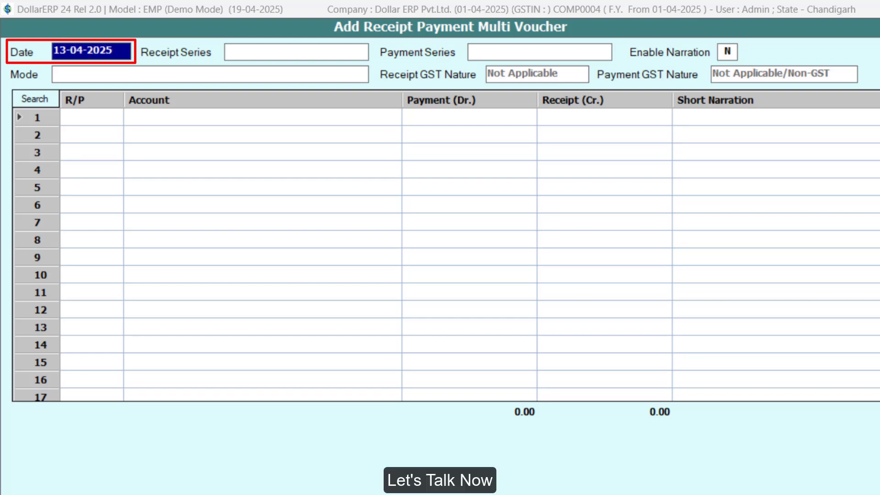
{"action": "key", "text": "Return"}
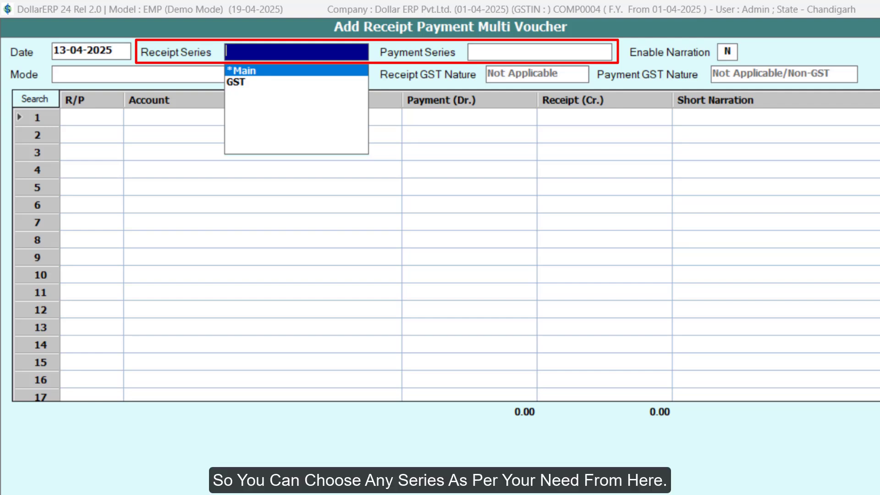
{"action": "key", "text": "Return"}
{"action": "key", "text": "Return"}
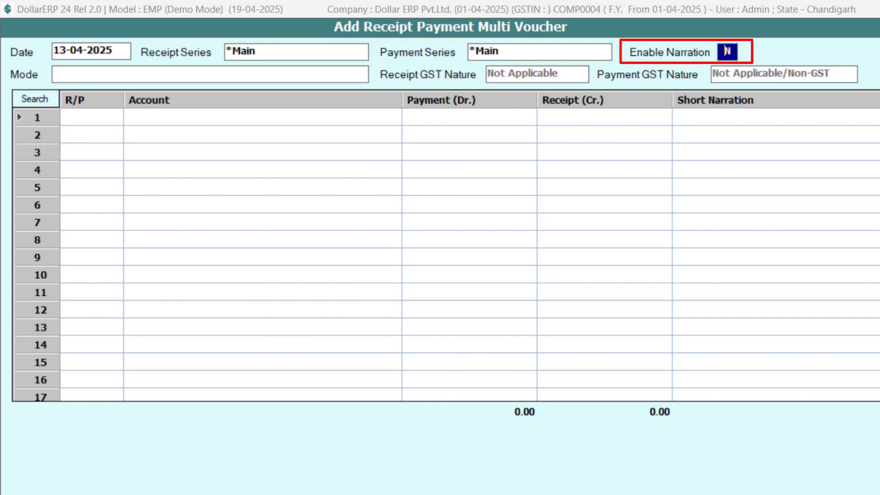
{"action": "key", "text": "Return"}
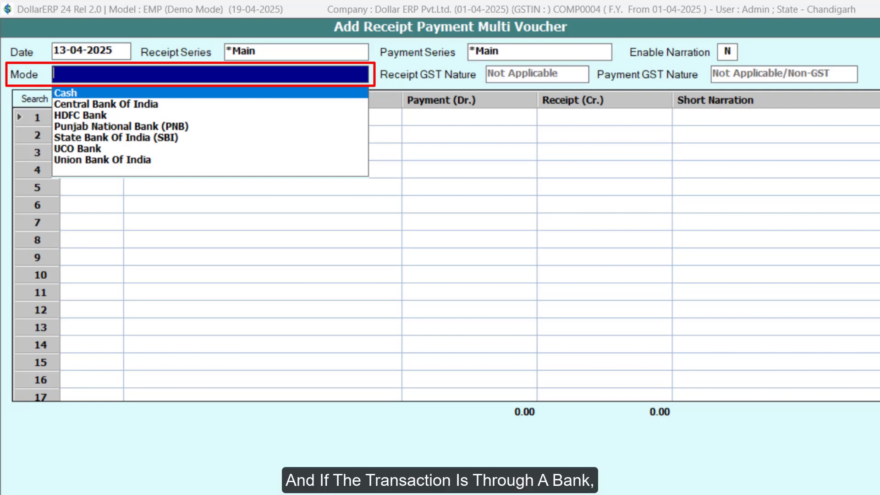
- Choose State Bank Of India (SBI) as the voucher's mode
{"action": "key", "text": "Down"}
{"action": "key", "text": "Down"}
{"action": "key", "text": "Down"}
{"action": "key", "text": "Down"}
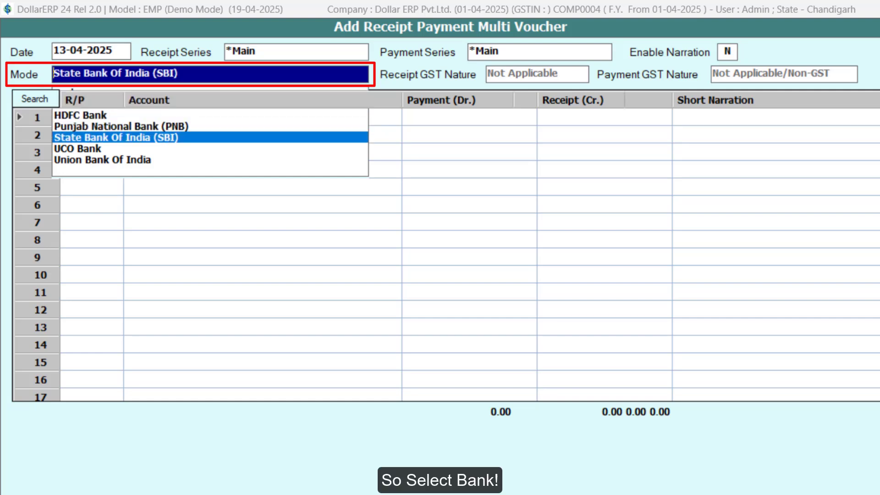
{"action": "key", "text": "Return"}
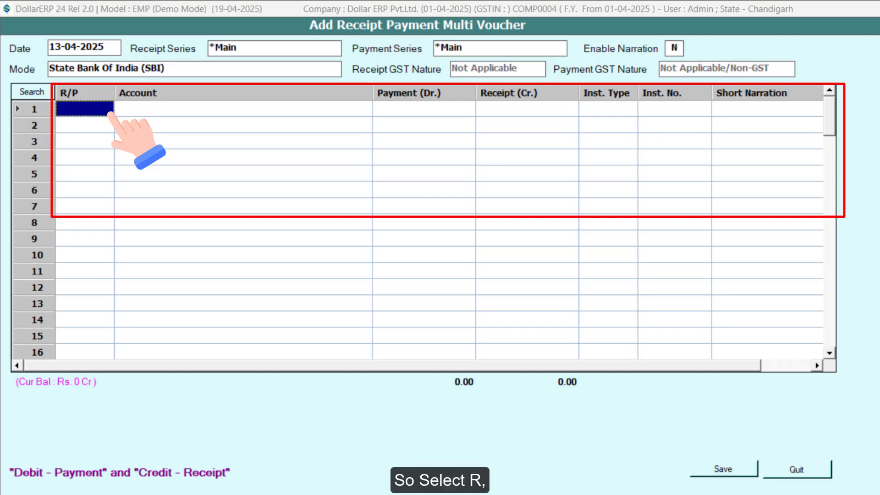
{"action": "type", "text": "R"}
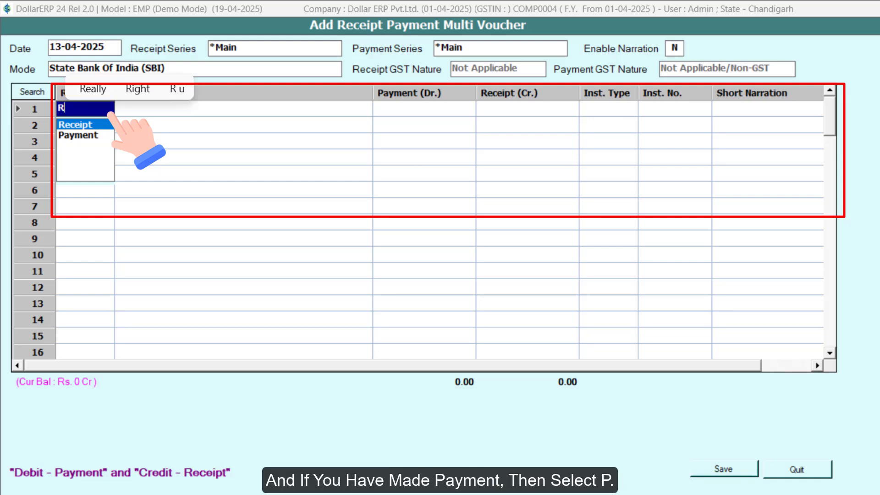
{"action": "key", "text": "BackSpace"}
{"action": "type", "text": "P"}
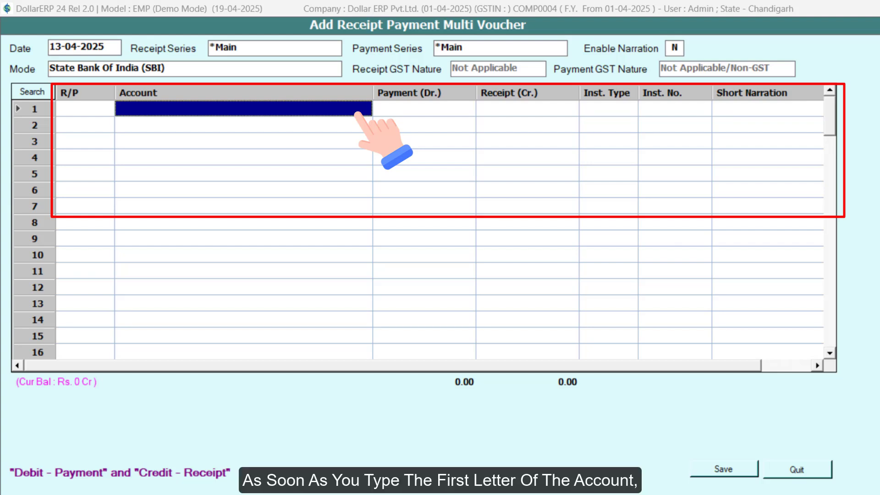
{"action": "type", "text": "V"}
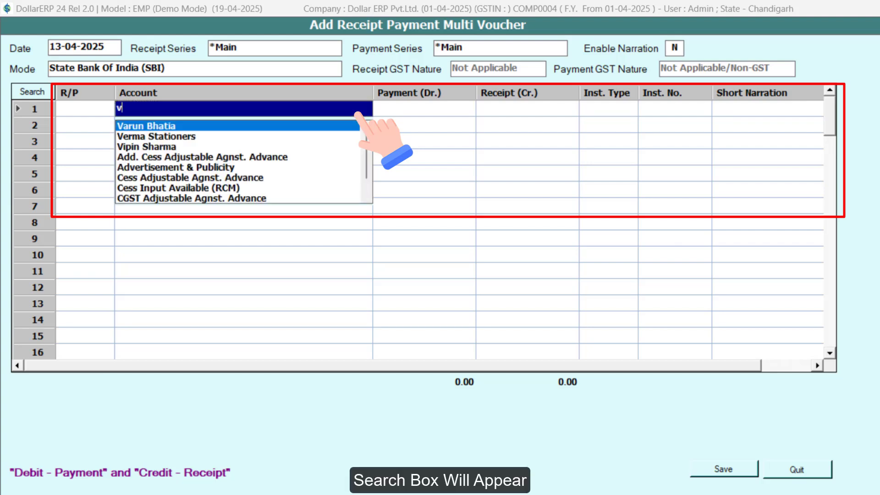
{"action": "type", "text": "er"}
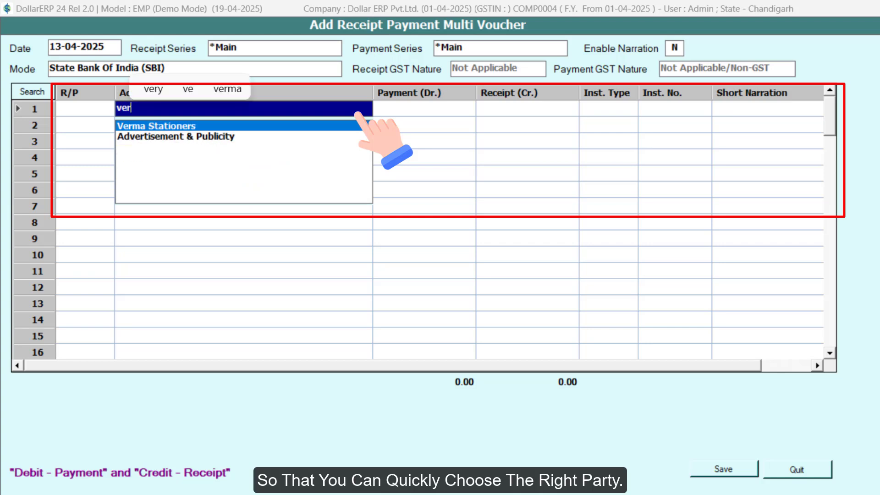
{"action": "type", "text": "ma"}
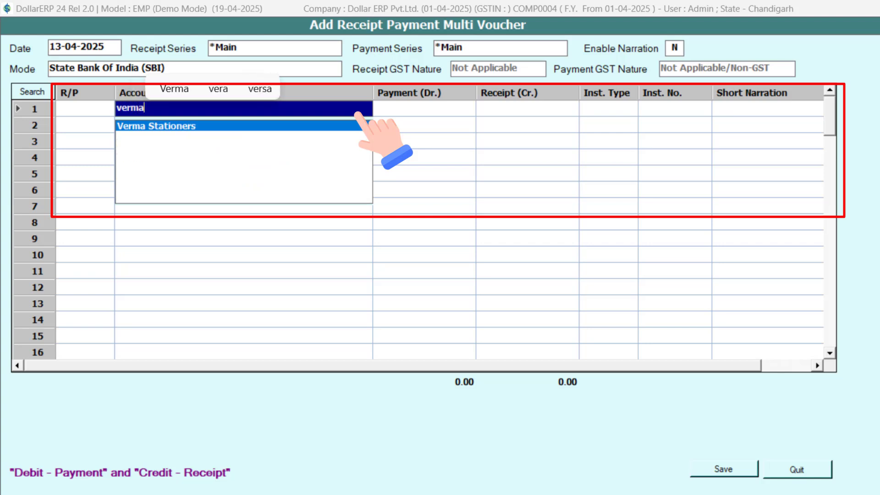
{"action": "key", "text": "Return"}
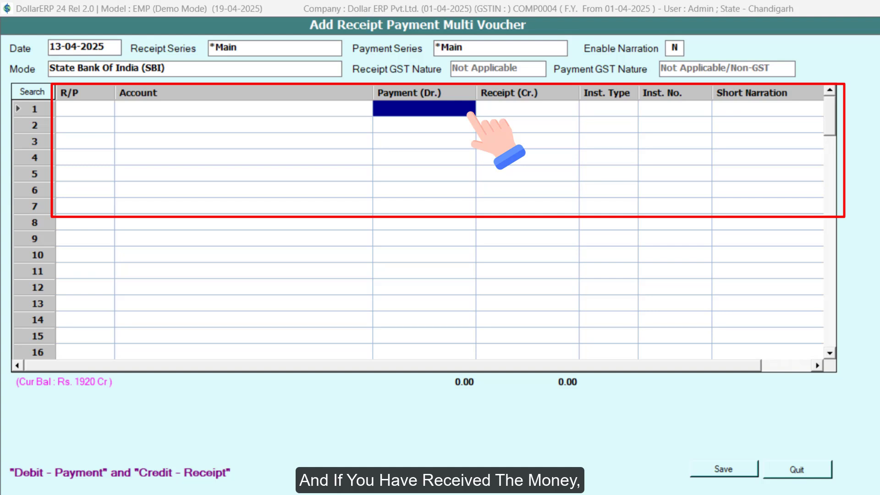
{"action": "left_click", "coordinate": [527, 109]}
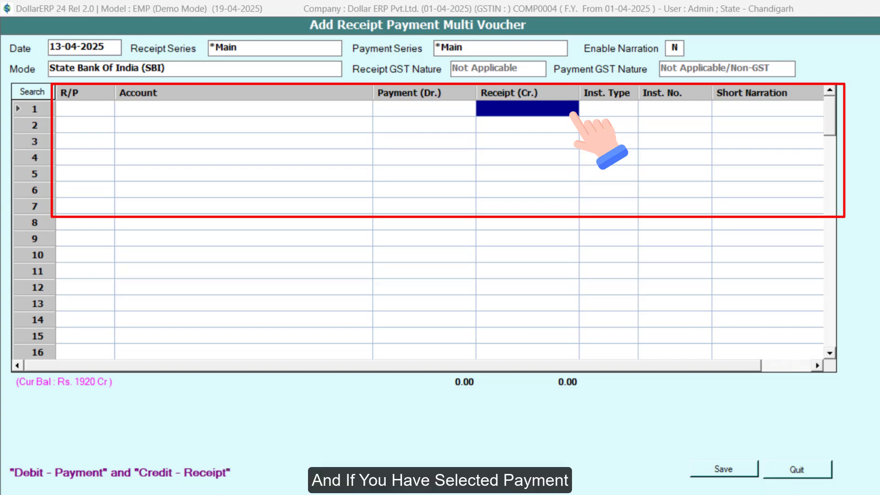
{"action": "left_click", "coordinate": [461, 128]}
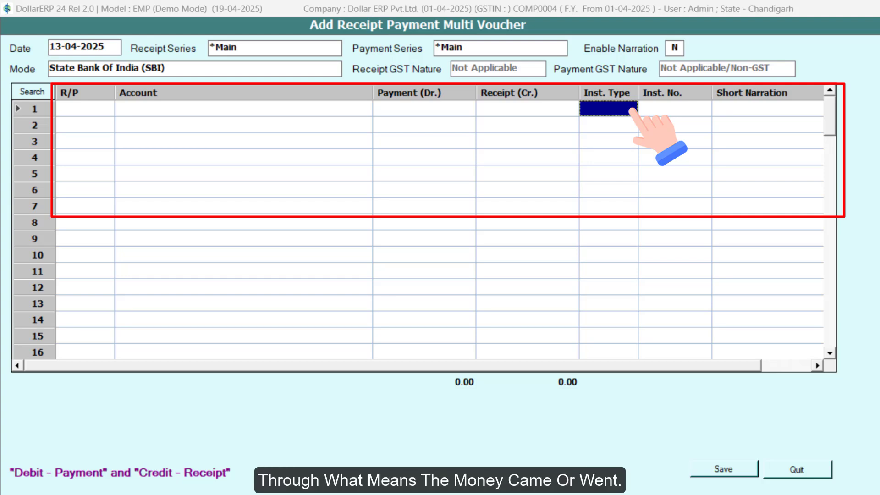
{"action": "key", "text": "Return"}
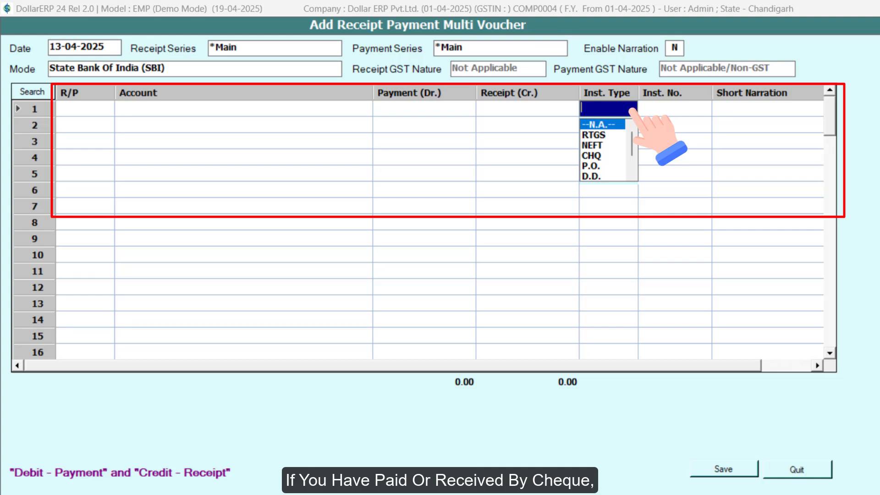
{"action": "key", "text": "Down"}
{"action": "key", "text": "Down"}
{"action": "key", "text": "Down"}
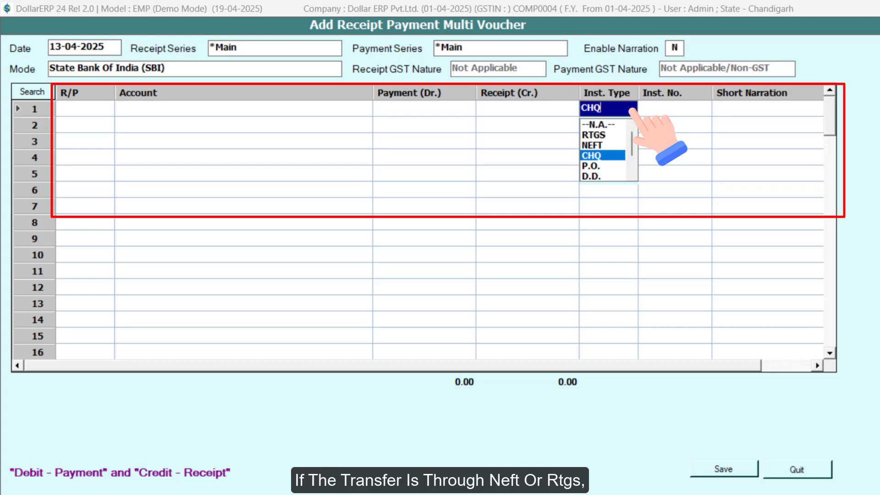
{"action": "key", "text": "Up"}
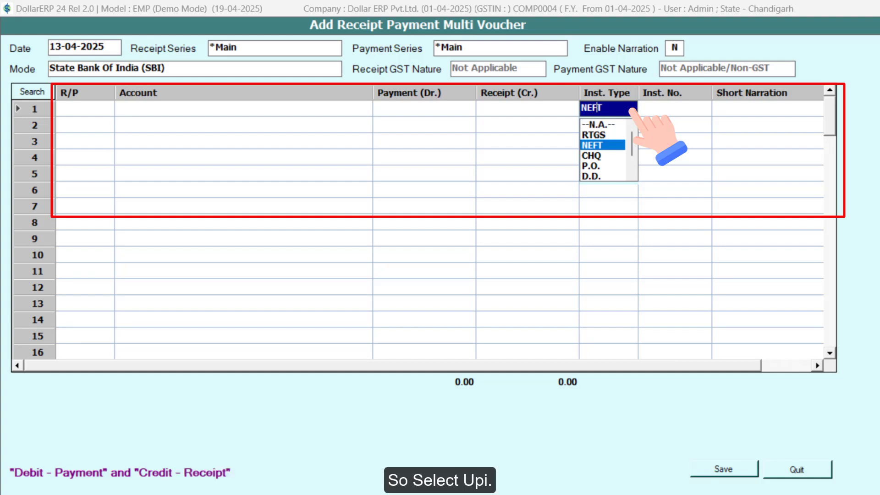
{"action": "left_click", "coordinate": [703, 110]}
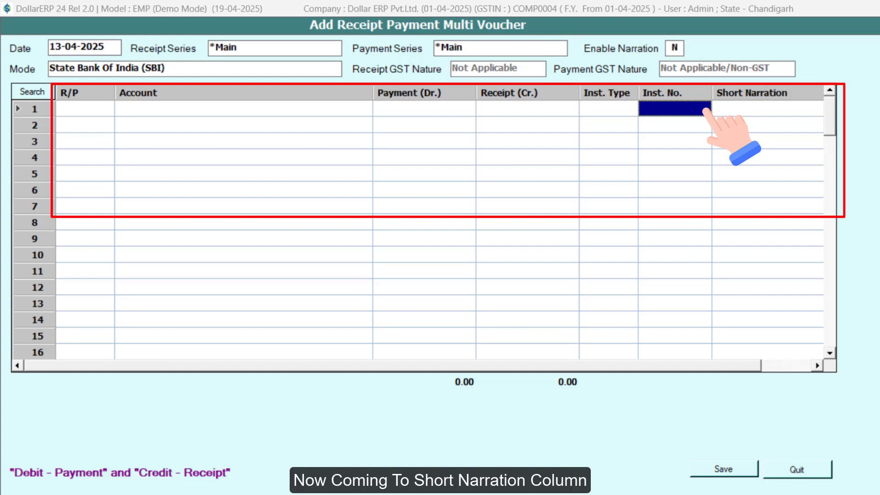
{"action": "left_click", "coordinate": [756, 110]}
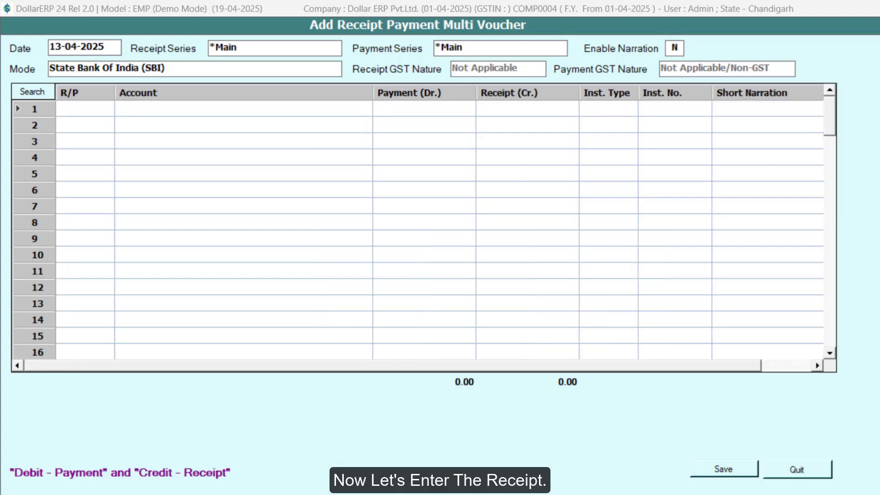
- Enter row 1 as a Receipt from the Ravi Traders account with a receipt amount of 5000
{"action": "left_click", "coordinate": [85, 110]}
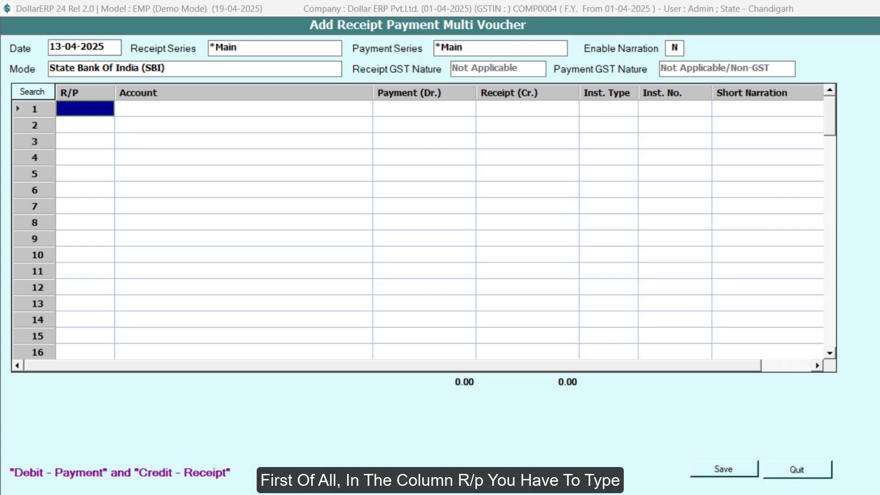
{"action": "type", "text": "R"}
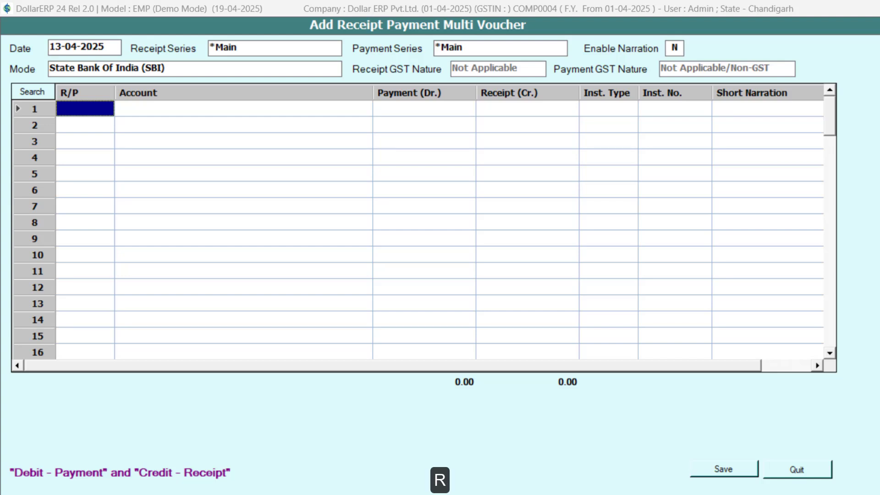
{"action": "key", "text": "Return"}
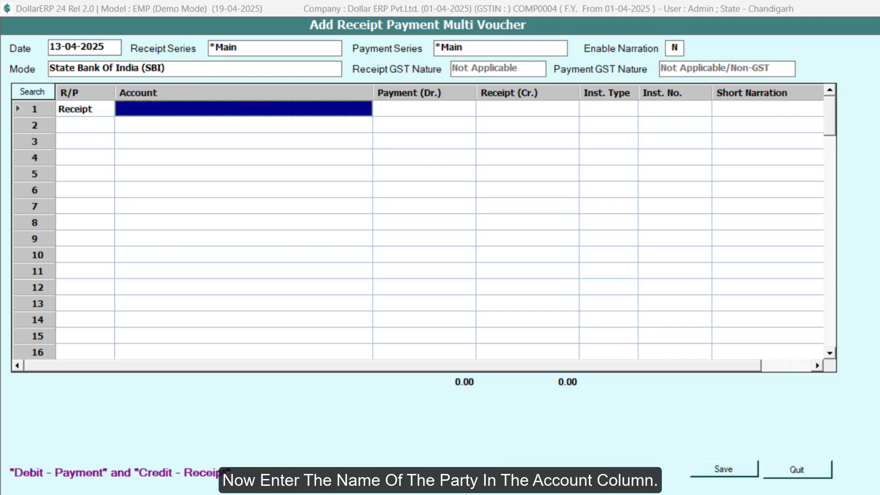
{"action": "type", "text": "RAV"}
{"action": "key", "text": "Return"}
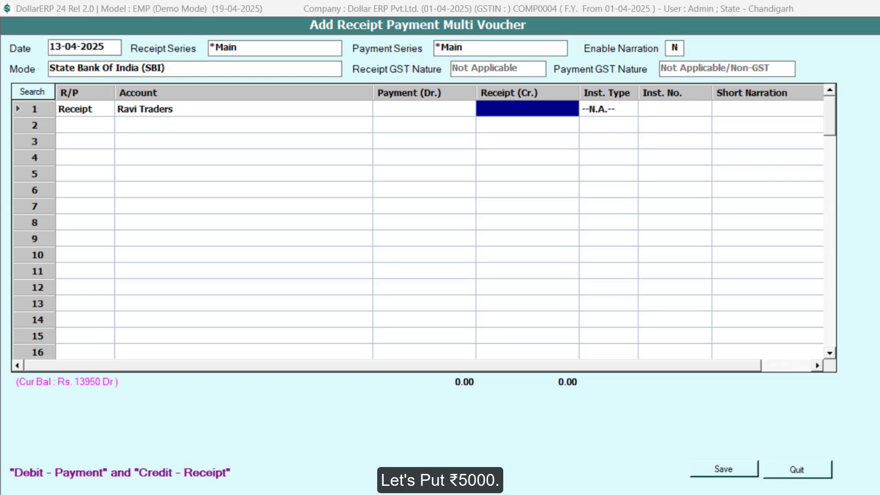
{"action": "type", "text": "5000"}
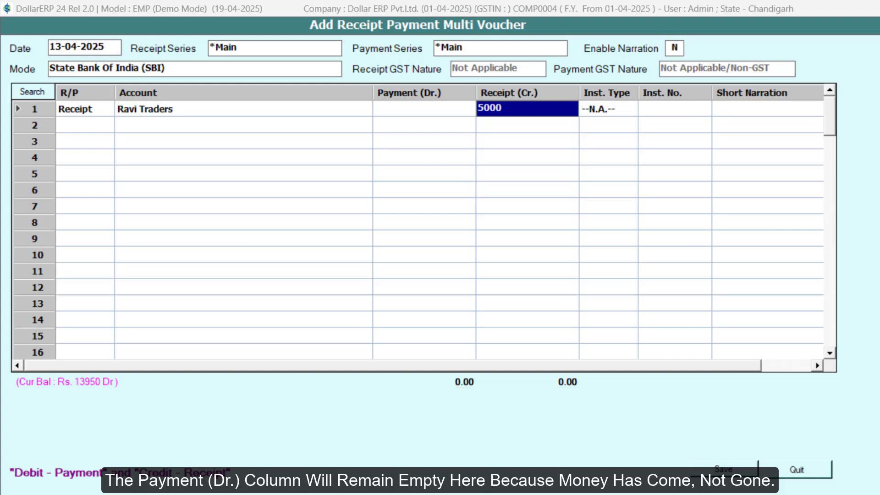
{"action": "key", "text": "Return"}
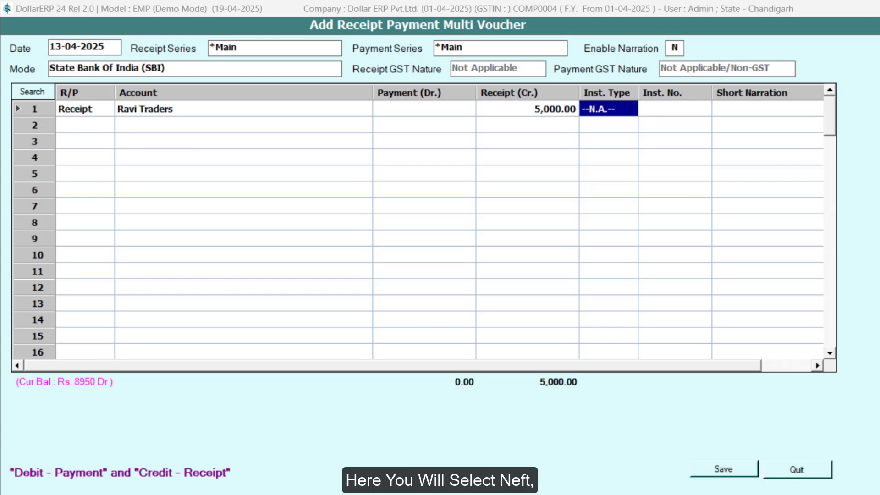
- Complete the Ravi Traders row with instrument type NEFT, the instrument number, and a short narration about the payment received from Ravi Traders
{"action": "key", "text": "space"}
{"action": "key", "text": "Down"}
{"action": "key", "text": "Down"}
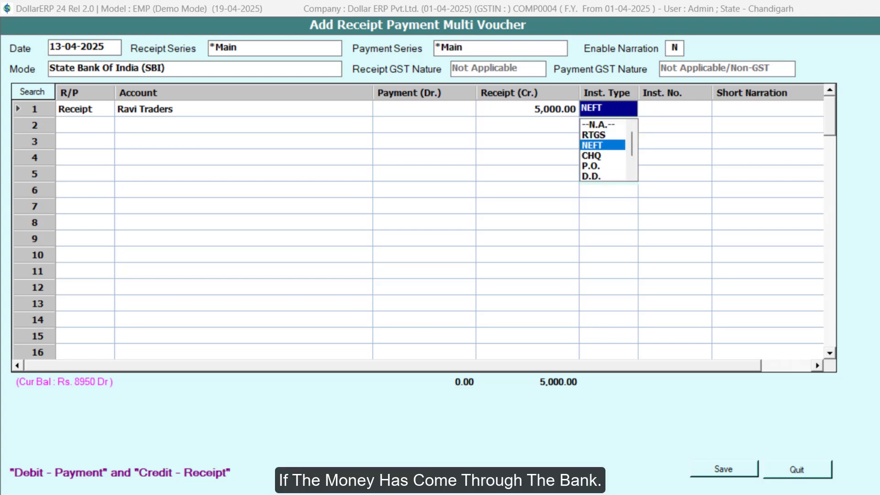
{"action": "key", "text": "Return"}
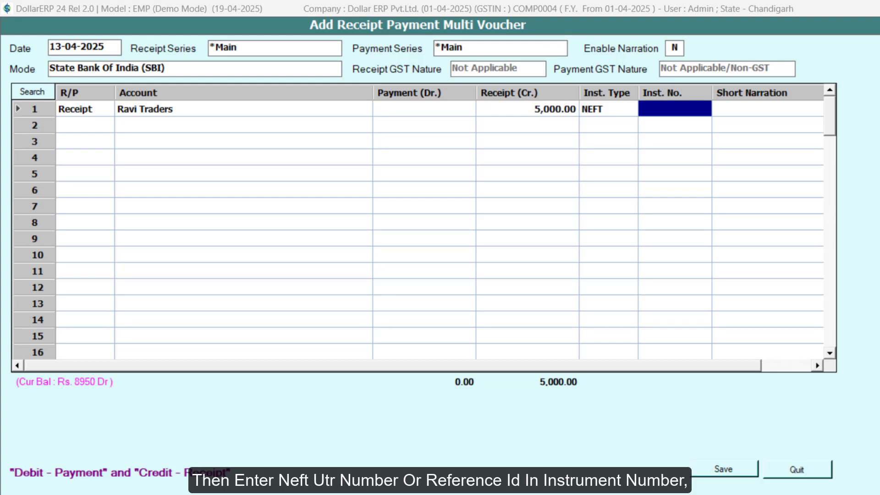
{"action": "key", "text": "ctrl+v"}
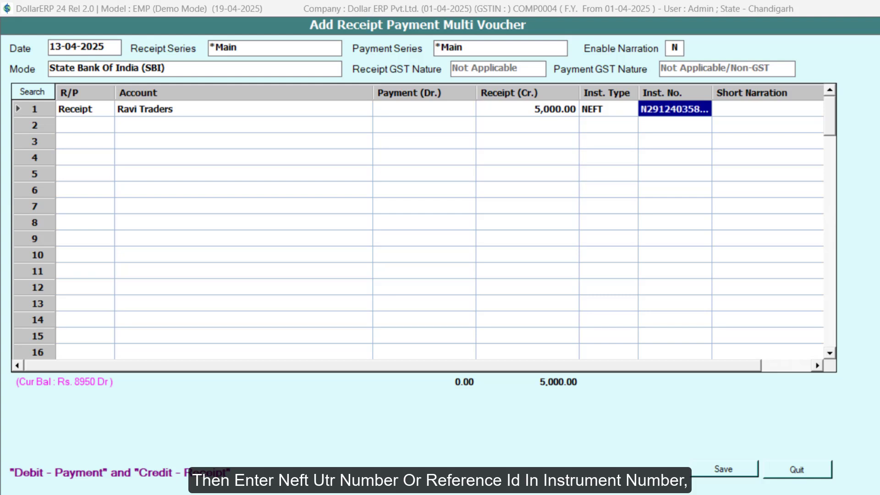
{"action": "key", "text": "Return"}
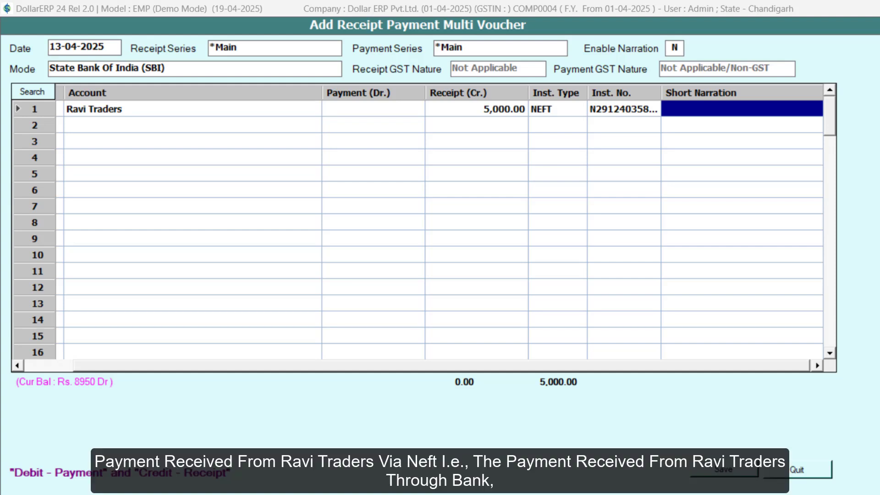
{"action": "key", "text": "ctrl+v"}
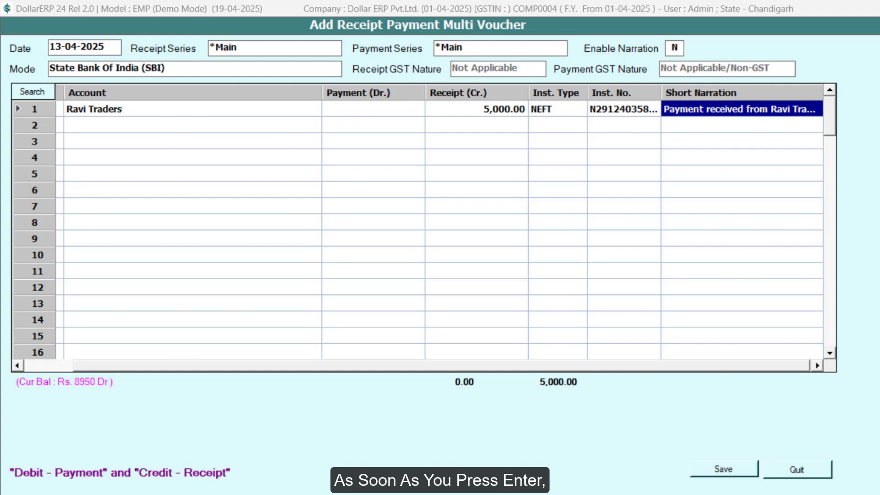
{"action": "key", "text": "Return"}
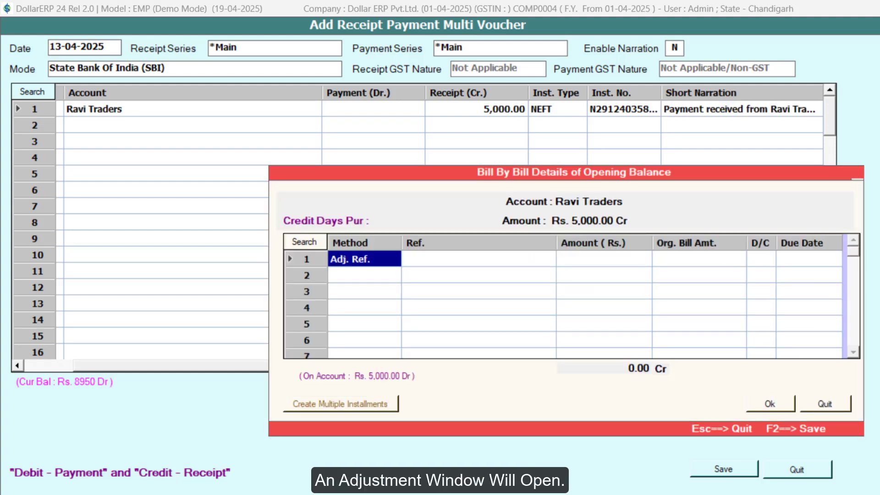
- Adjust the Ravi Traders receipt against bill KP_1 using the Adj. Ref. method and confirm the bill-by-bill details
{"action": "key", "text": "Return"}
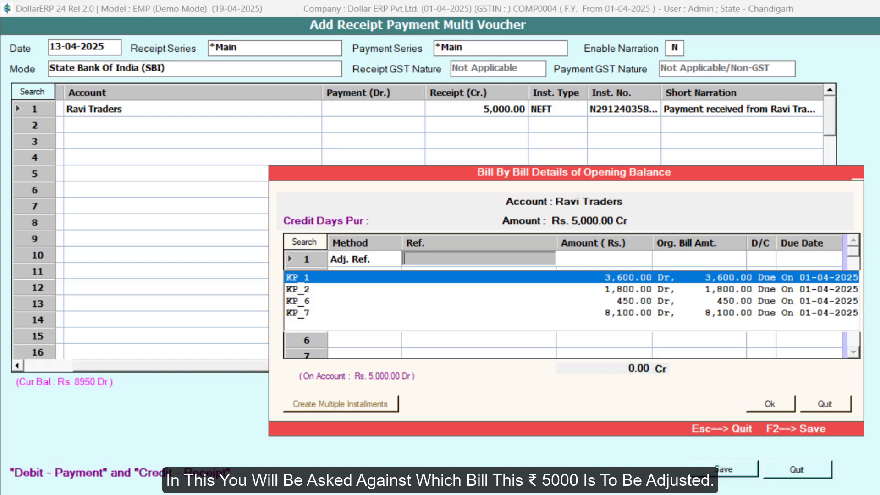
{"action": "key", "text": "Return"}
{"action": "key", "text": "Return"}
{"action": "key", "text": "Return"}
{"action": "key", "text": "Return"}
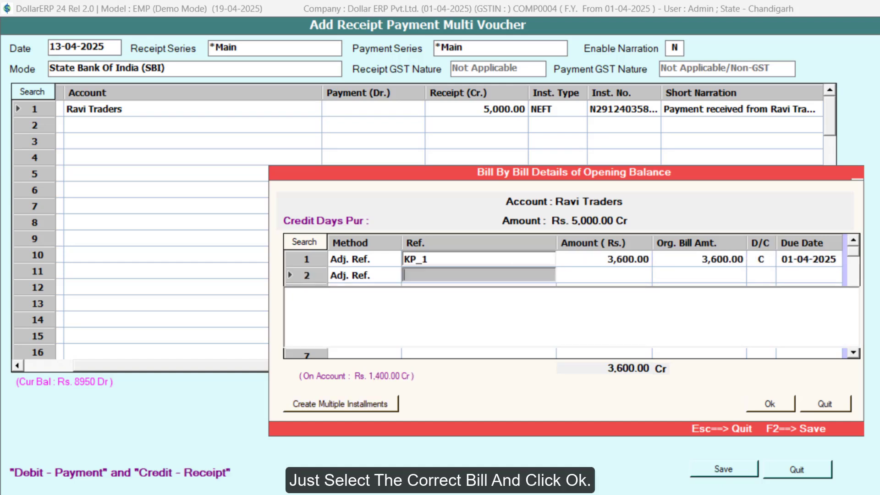
{"action": "left_click", "coordinate": [779, 406]}
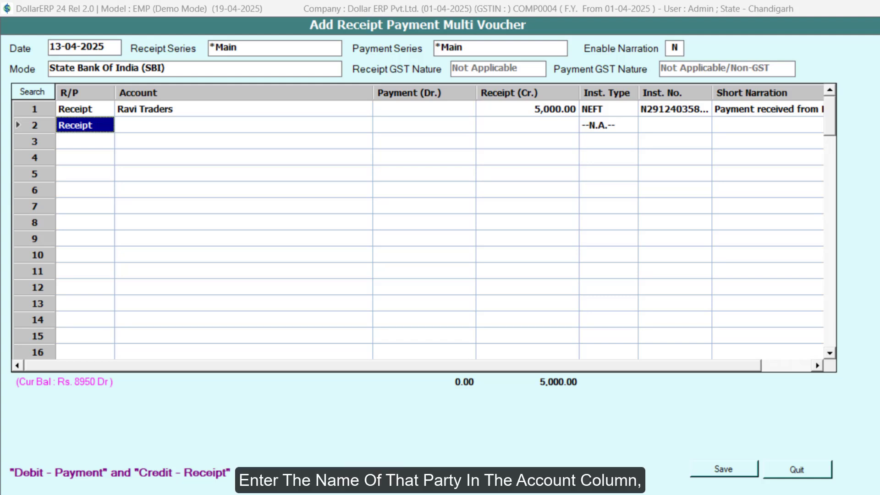
- Enter row 2 as a Receipt from the Mohan Suppliers account with a receipt amount of 8000
{"action": "key", "text": "Return"}
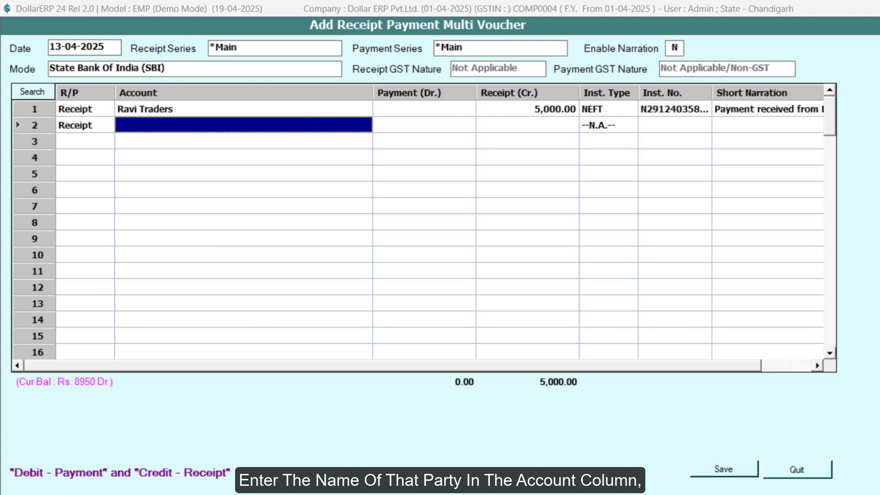
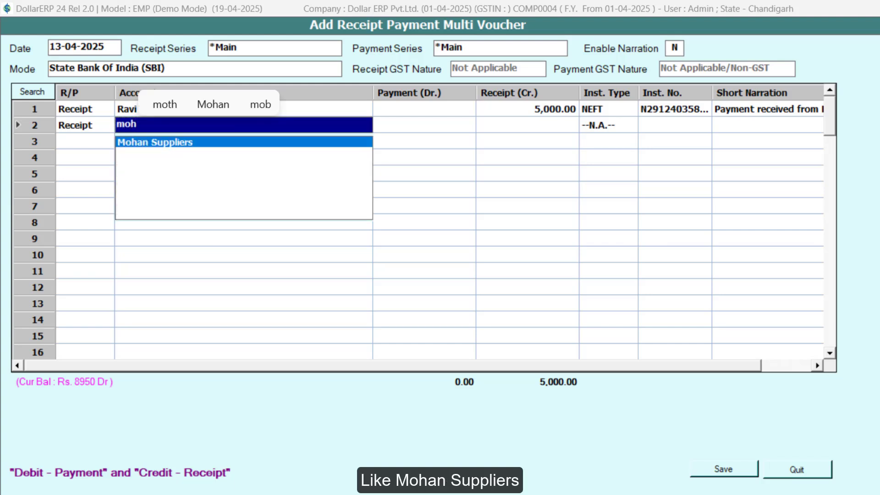
{"action": "key", "text": "Return"}
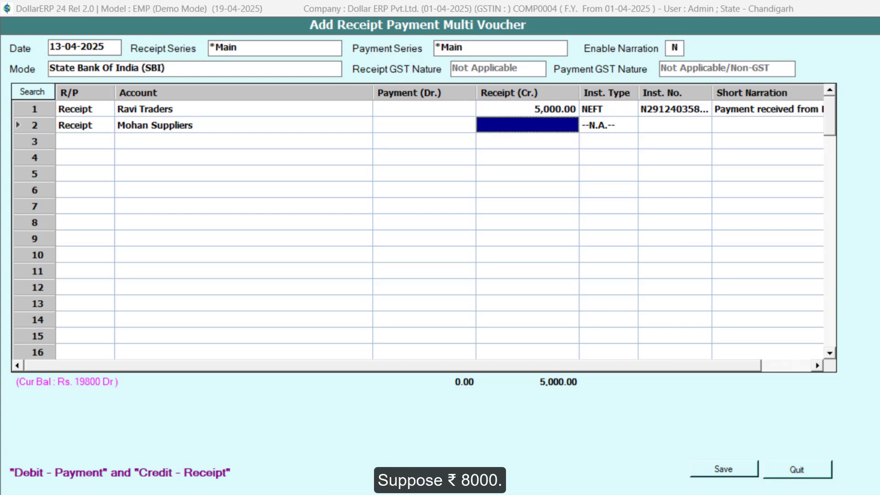
{"action": "key", "text": "Return"}
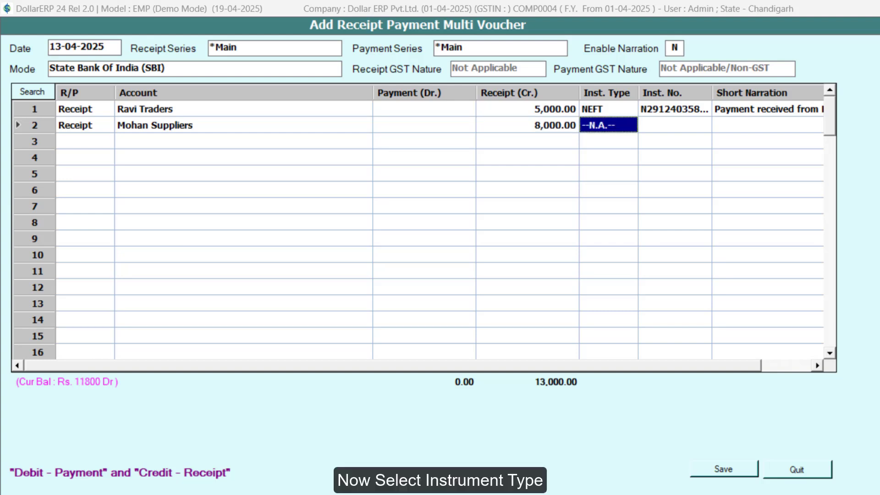
{"action": "key", "text": "Down"}
{"action": "key", "text": "Down"}
{"action": "key", "text": "Down"}
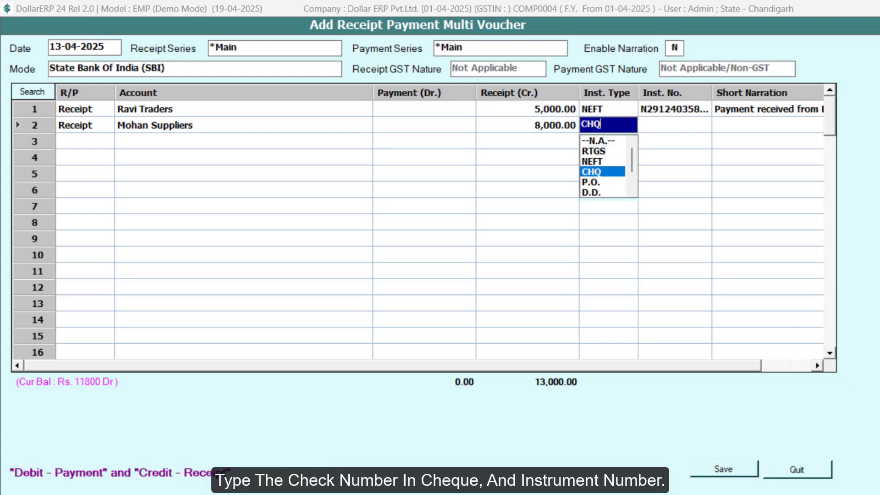
{"action": "key", "text": "Return"}
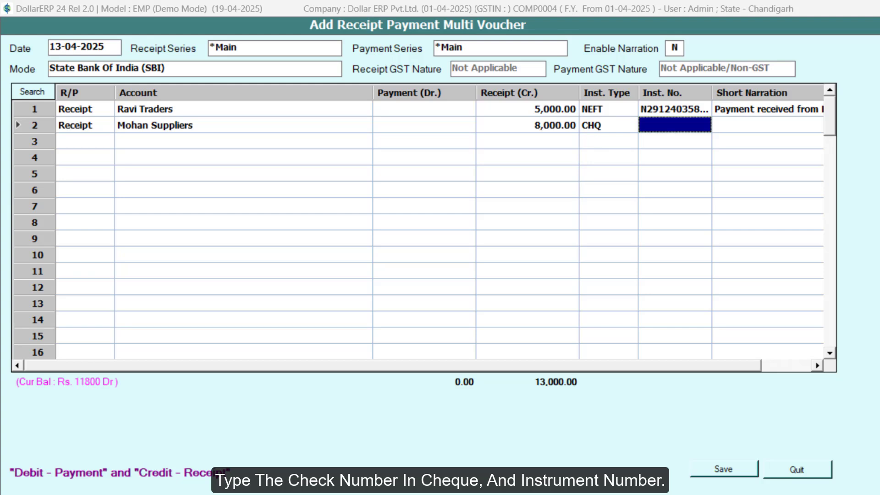
{"action": "key", "text": "Return"}
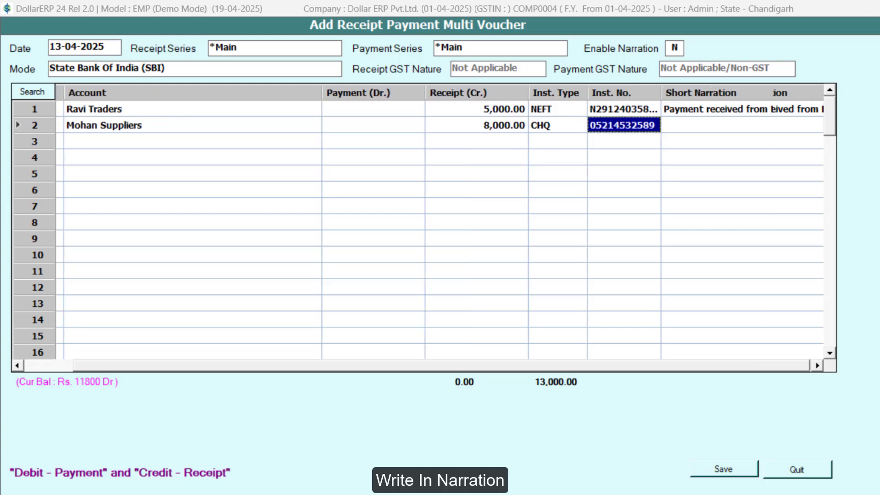
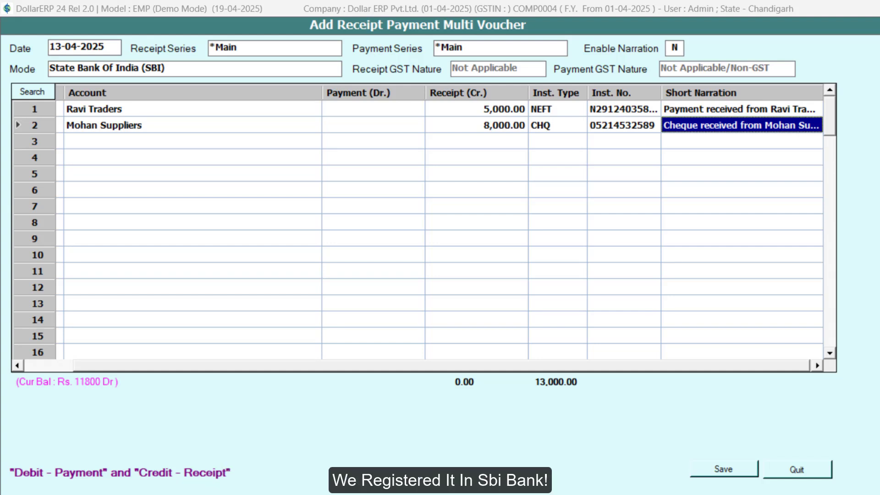
{"action": "key", "text": "Return"}
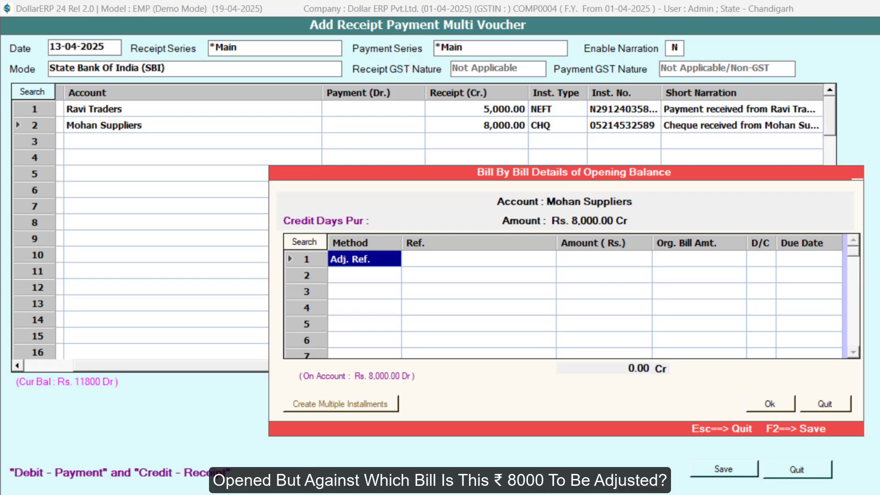
- Adjust the Mohan Suppliers receipt against bill KP_3 using the Adj. Ref. method and finish the bill-by-bill details
{"action": "key", "text": "Return"}
{"action": "key", "text": "Return"}
{"action": "key", "text": "Return"}
{"action": "key", "text": "Return"}
{"action": "key", "text": "Return"}
{"action": "key", "text": "Return"}
{"action": "key", "text": "Return"}
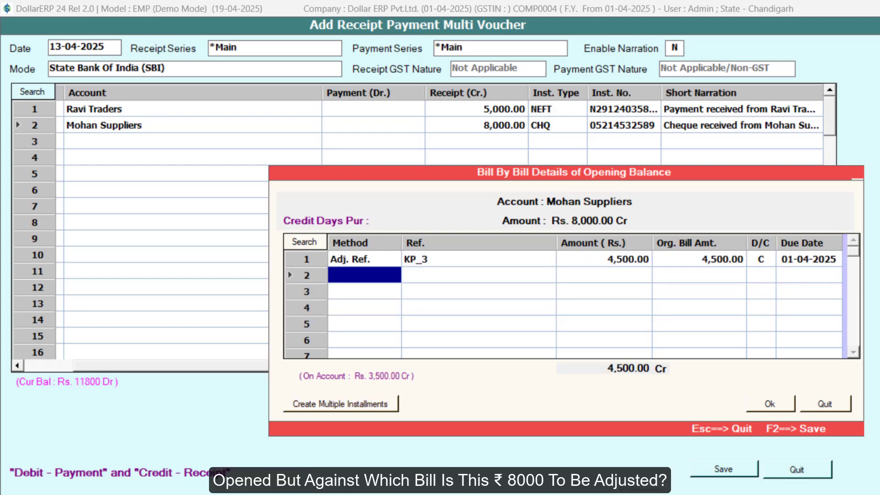
{"action": "key", "text": "Return"}
{"action": "key", "text": "Return"}
{"action": "key", "text": "Return"}
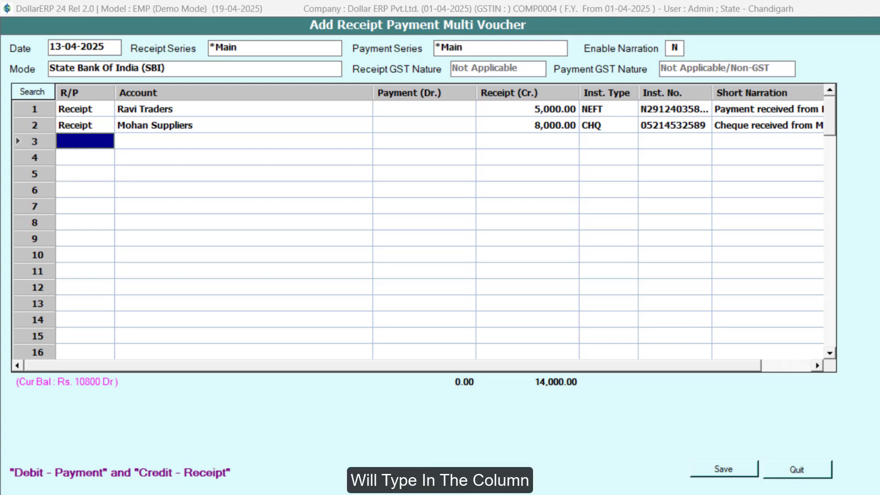
- Enter row 3 as a Payment to the Sharma Electronics account with a payment amount of 3000
{"action": "type", "text": "p"}
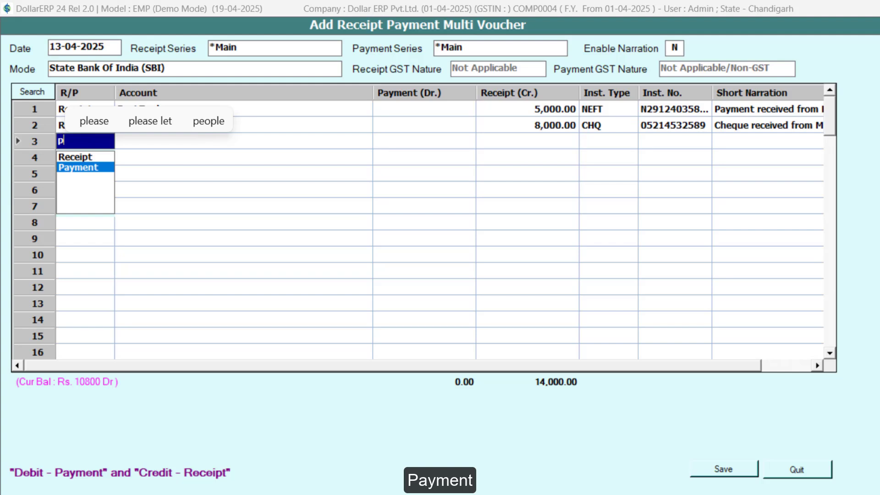
{"action": "key", "text": "Return"}
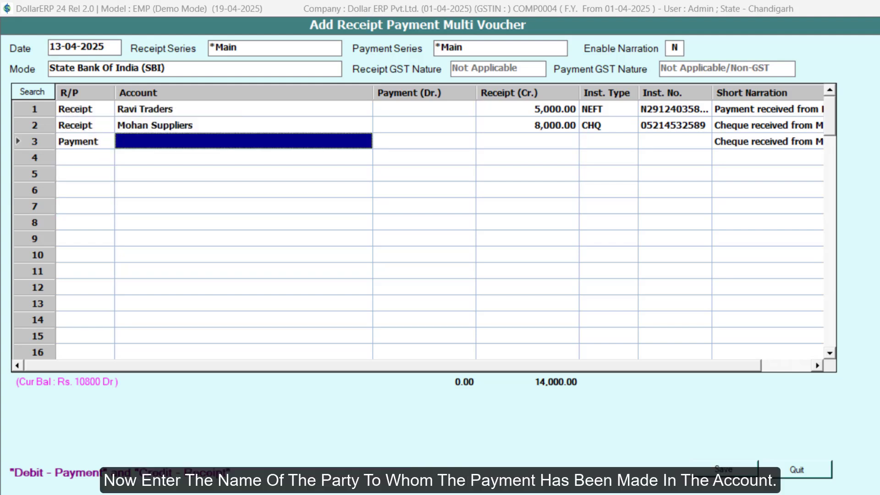
{"action": "type", "text": "sha"}
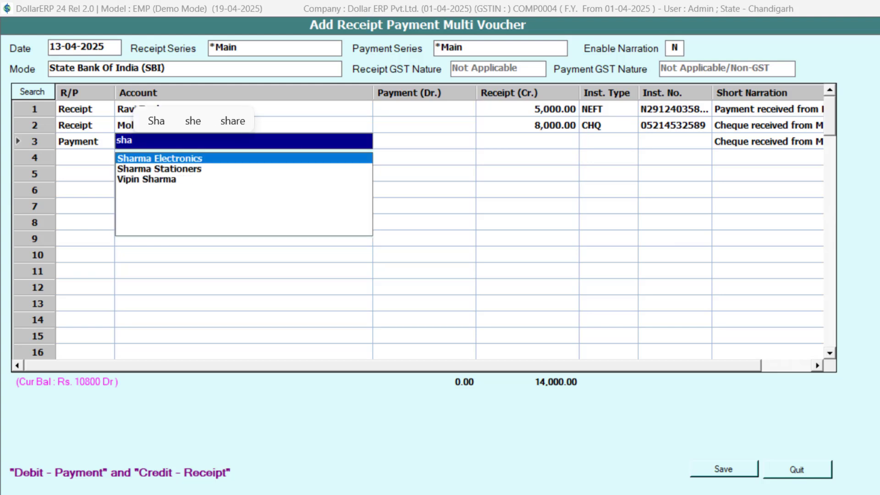
{"action": "key", "text": "Return"}
{"action": "key", "text": "Return"}
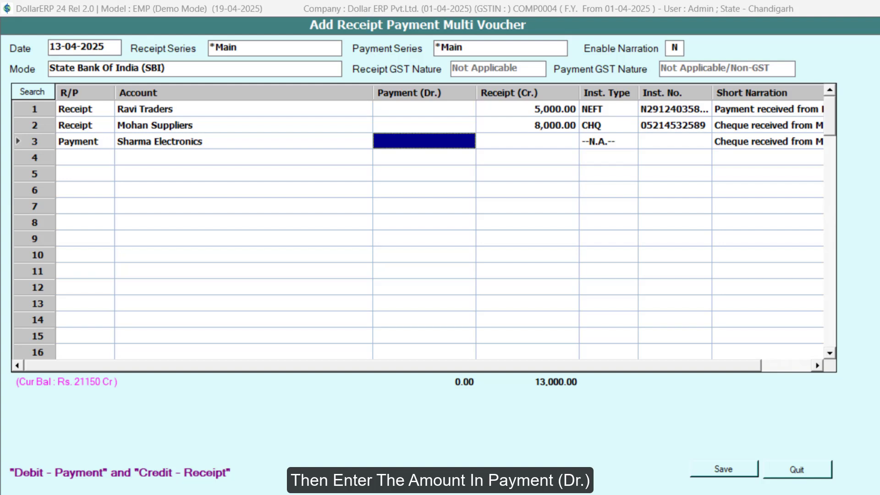
{"action": "type", "text": "3000"}
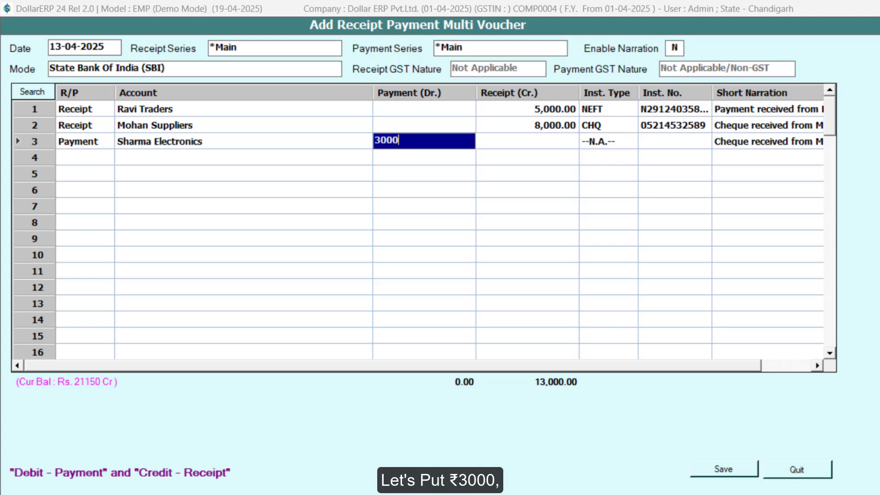
{"action": "key", "text": "Return"}
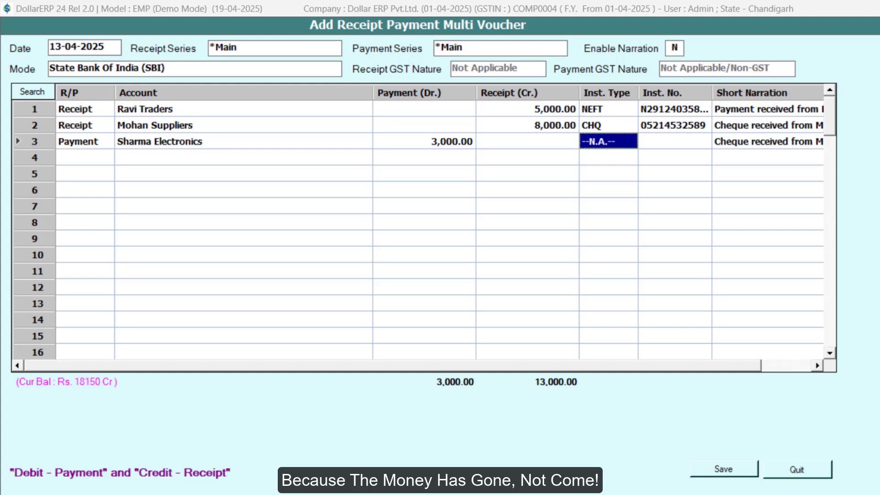
- Complete the Sharma Electronics row with instrument type CHQ, instrument number 456789 and the short narration "Cheque no. 456789 issued to Sh"
{"action": "key", "text": "space"}
{"action": "key", "text": "Down"}
{"action": "key", "text": "Down"}
{"action": "key", "text": "Down"}
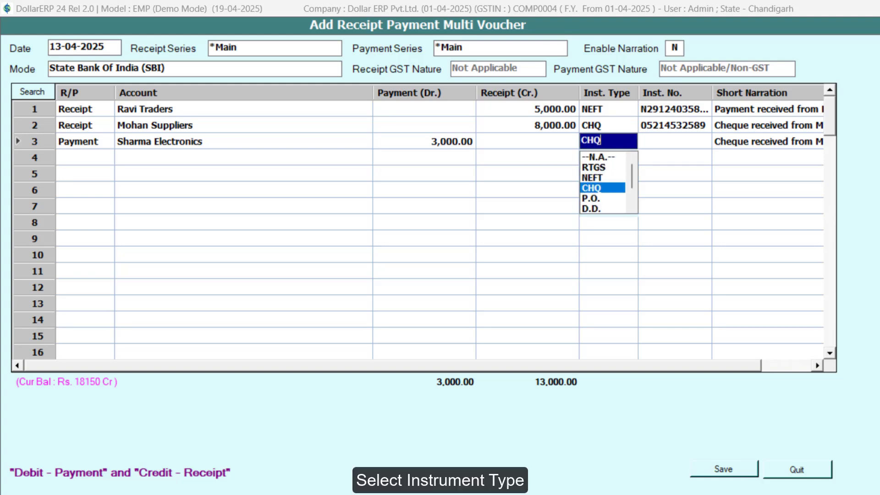
{"action": "key", "text": "Return"}
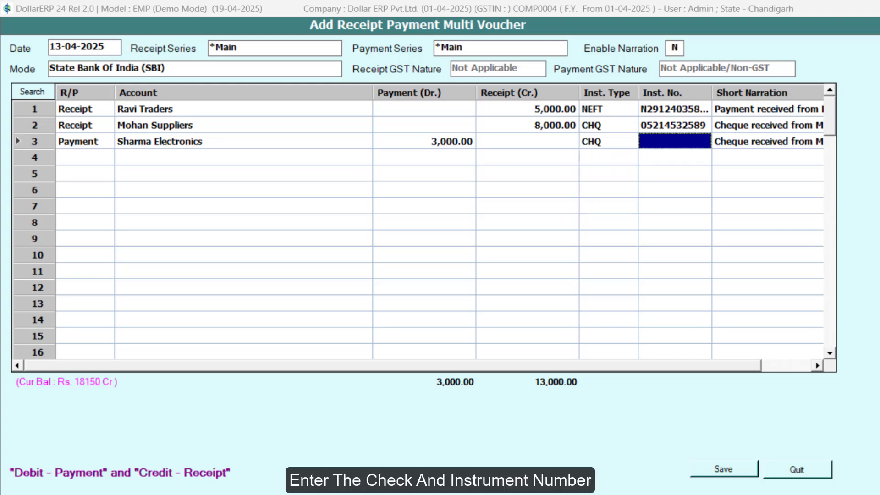
{"action": "type", "text": "456789"}
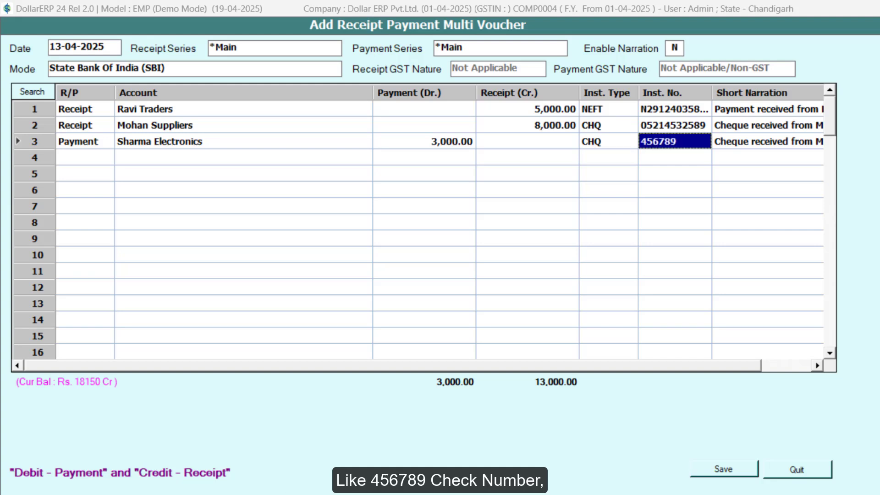
{"action": "key", "text": "Return"}
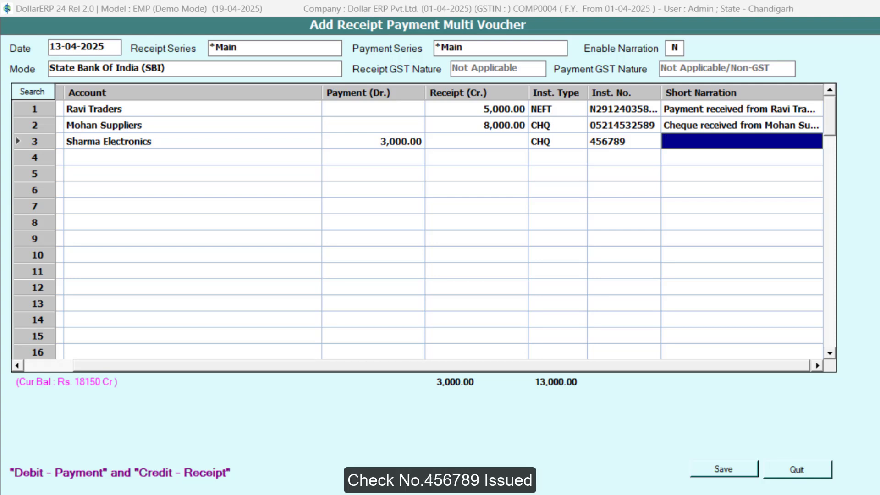
{"action": "type", "text": "Cheque no. 456789 issued to Sh"}
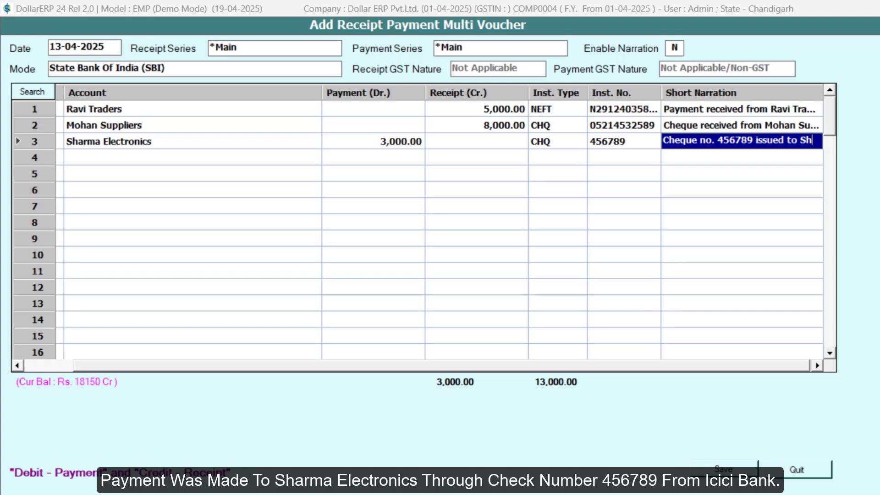
{"action": "key", "text": "Return"}
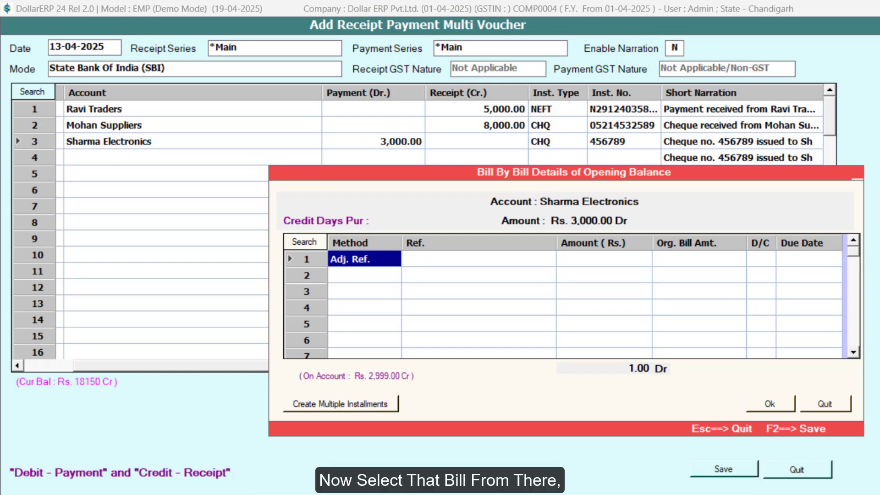
- Adjust the Sharma Electronics payment against bill 0001 using the Adj. Ref. method, and save the multi voucher
{"action": "key", "text": "Return"}
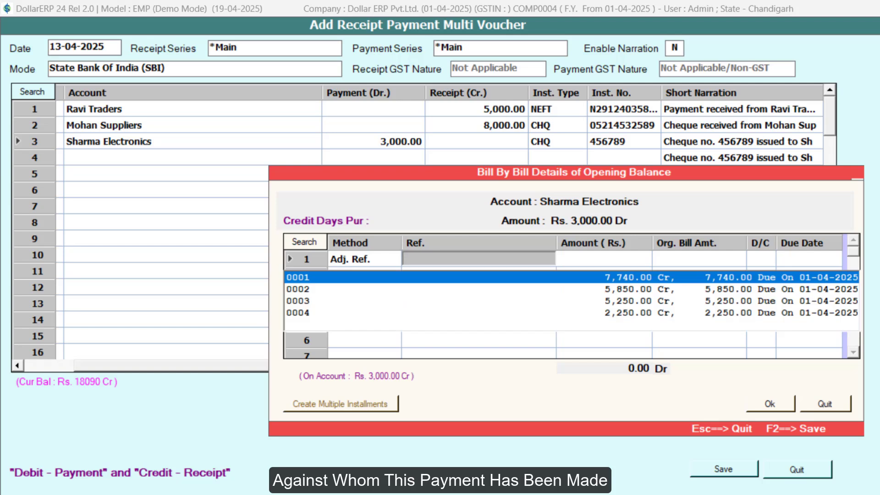
{"action": "key", "text": "Return"}
{"action": "key", "text": "Return"}
{"action": "key", "text": "Return"}
{"action": "key", "text": "Return"}
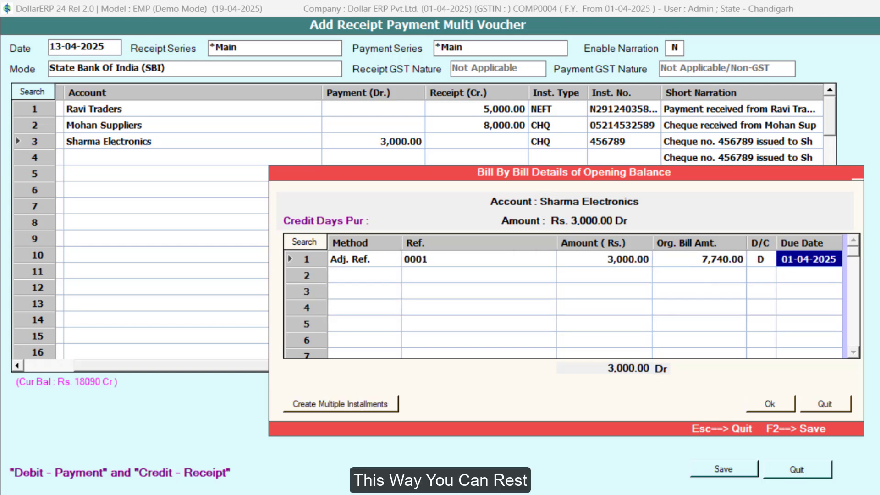
{"action": "key", "text": "Return"}
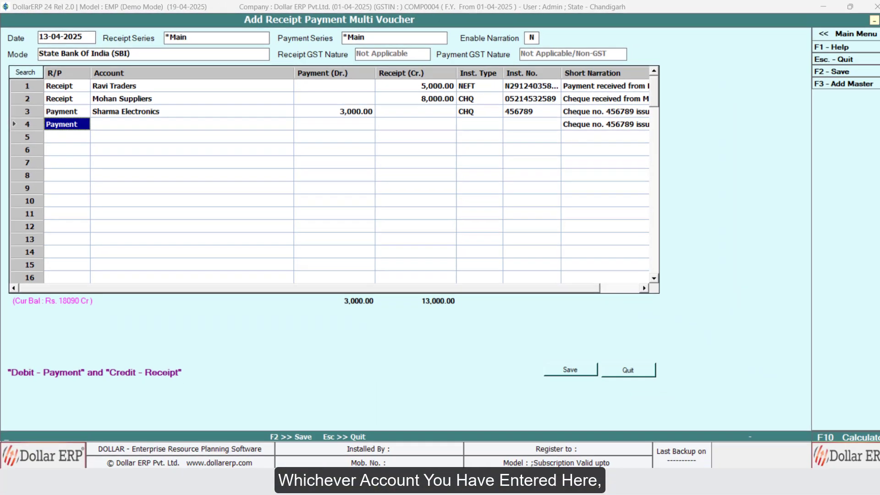
{"action": "key", "text": "F2"}
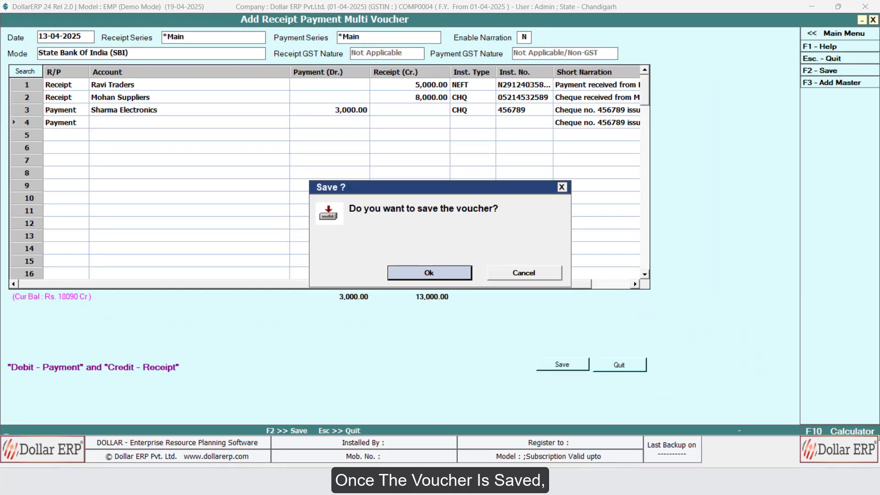
{"action": "left_click", "coordinate": [447, 271]}
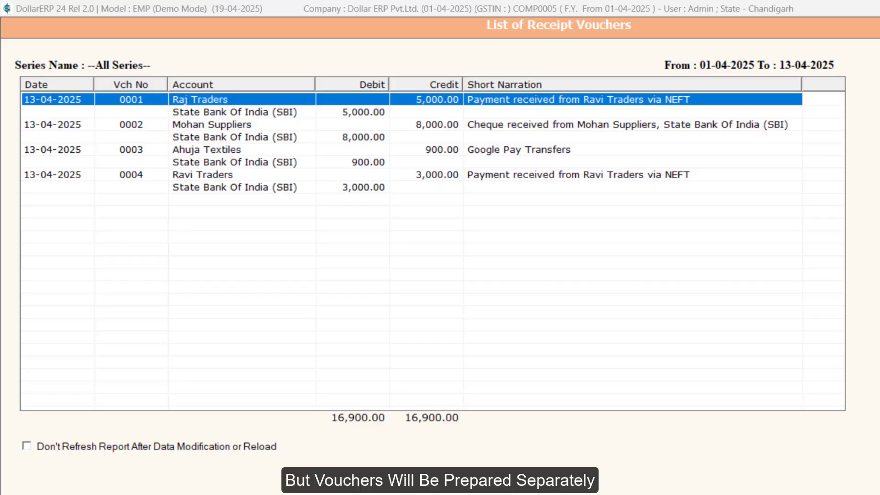
- Look through the entries in the list of receipt vouchers for all series up to 13-04-2025, and close the report
{"action": "key", "text": "Down"}
{"action": "key", "text": "Down"}
{"action": "key", "text": "Down"}
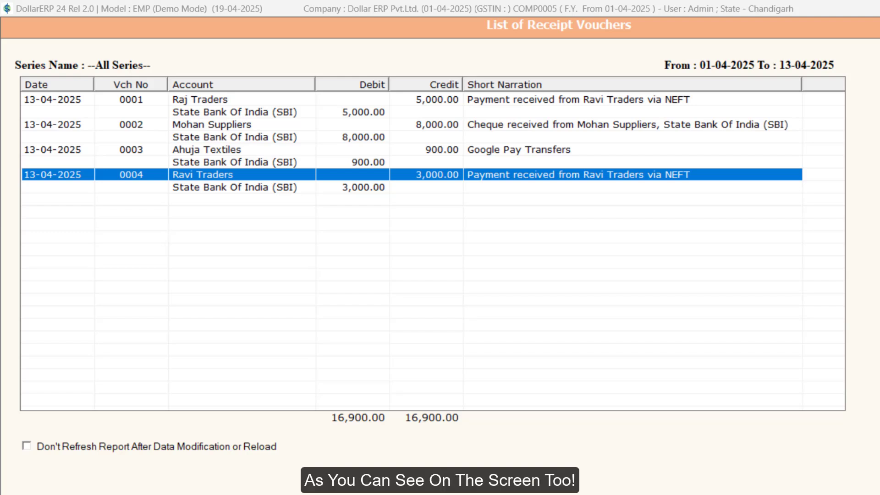
{"action": "key", "text": "Escape"}
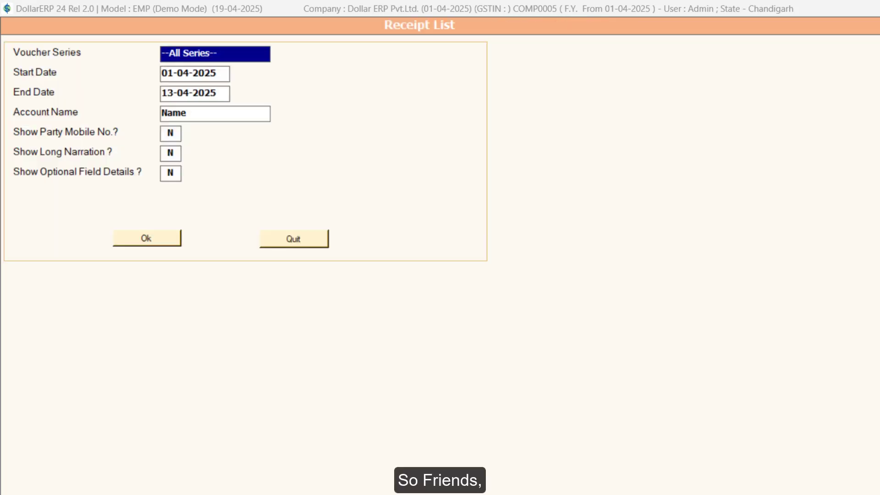
{"action": "key", "text": "Escape"}
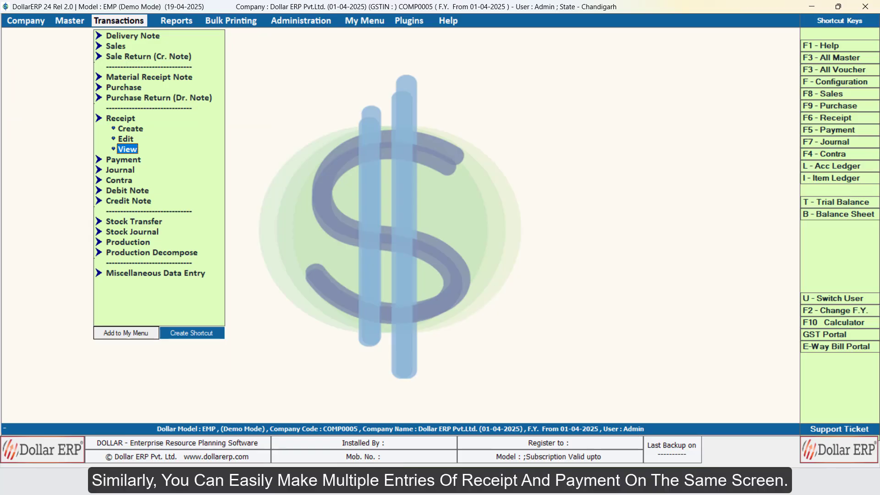